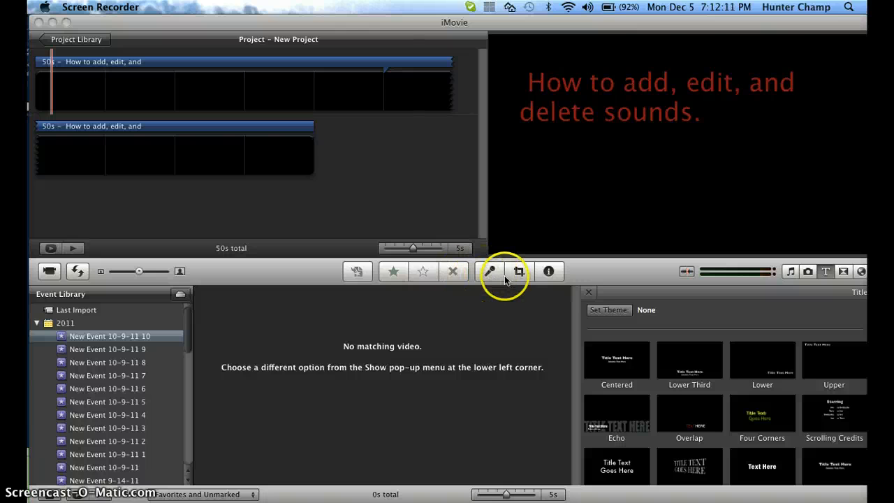
Configure the voiceover recording with Built-in Input as source, 82% input volume and -20dB noise reduction.
{"action": "left_click", "coordinate": [493, 272]}
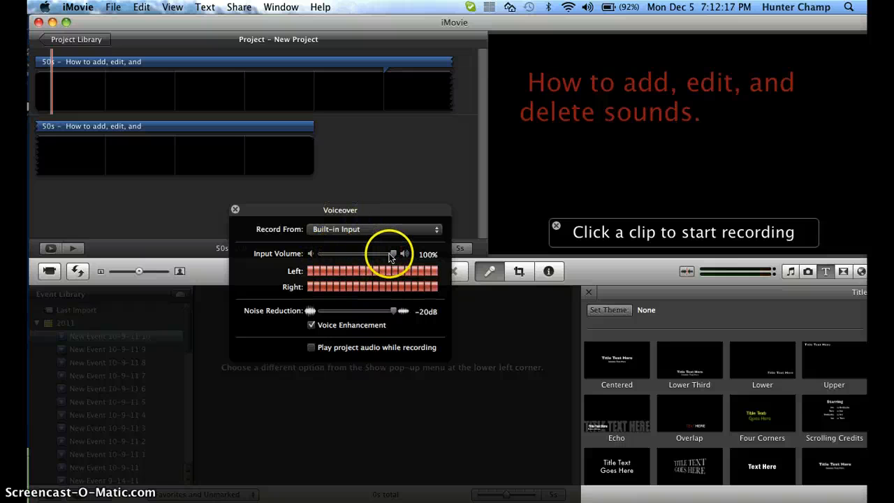
{"action": "mouse_move", "coordinate": [391, 253]}
{"action": "left_mouse_down"}
{"action": "mouse_move", "coordinate": [321, 253]}
{"action": "mouse_move", "coordinate": [397, 253]}
{"action": "mouse_move", "coordinate": [381, 253]}
{"action": "left_mouse_up"}
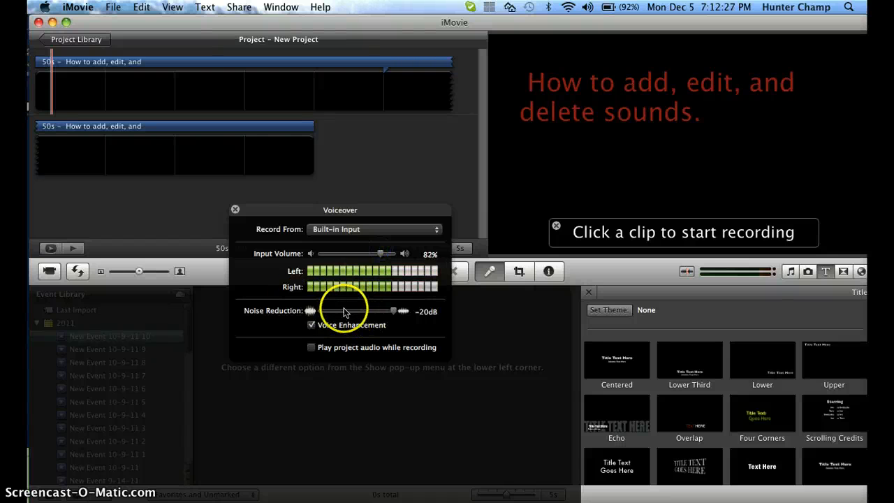
{"action": "left_click", "coordinate": [337, 231]}
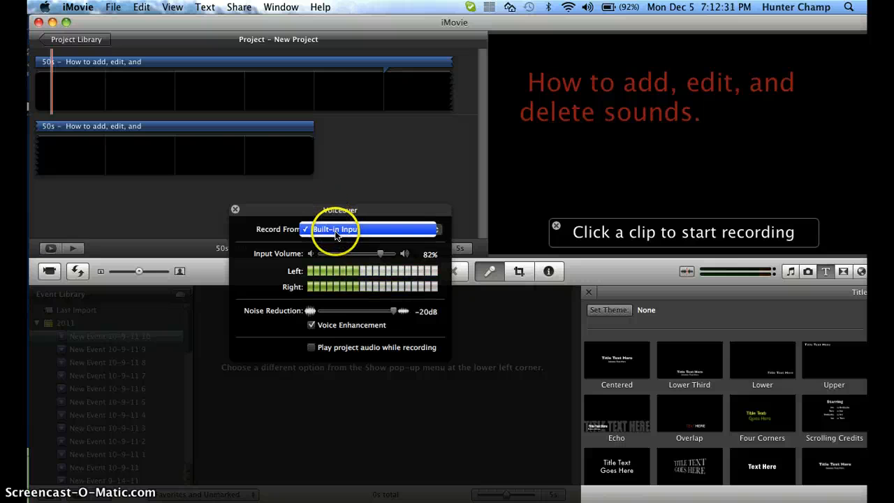
{"action": "left_click", "coordinate": [336, 231]}
{"action": "mouse_move", "coordinate": [392, 319]}
{"action": "left_mouse_down"}
{"action": "mouse_move", "coordinate": [311, 312]}
{"action": "mouse_move", "coordinate": [387, 320]}
{"action": "left_mouse_up"}
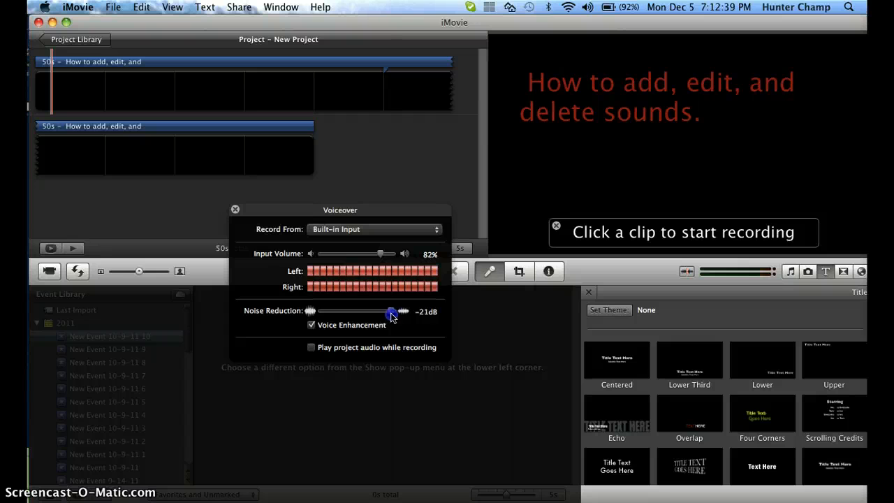
{"action": "left_click_drag", "start_coordinate": [386, 312], "coordinate": [399, 311]}
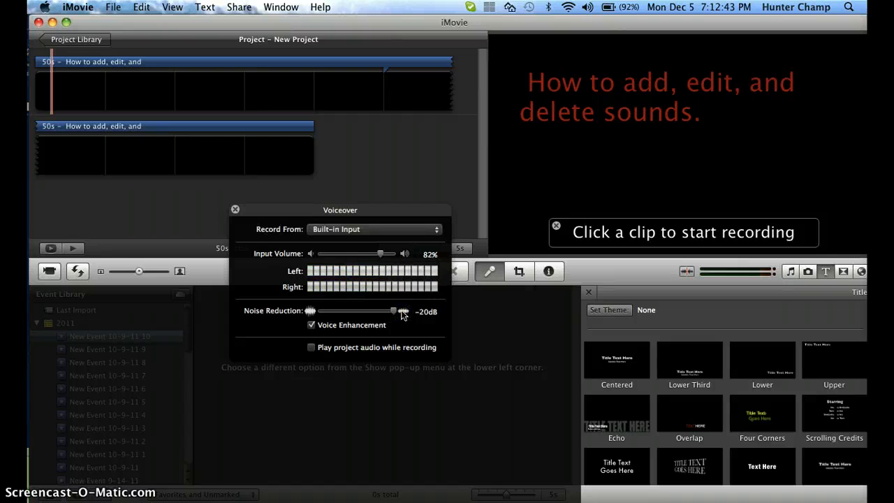
{"action": "left_click", "coordinate": [402, 317]}
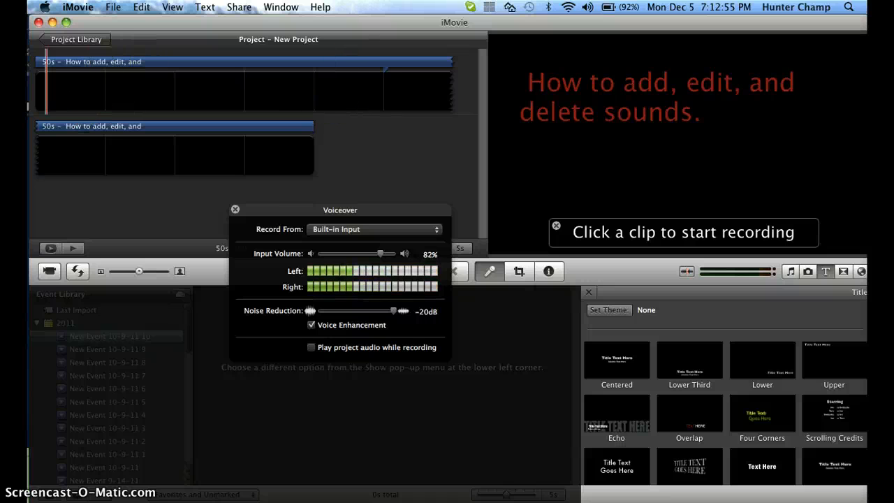
Record a voiceover of about 17 seconds from the start of the project and close the Voiceover window.
{"action": "left_click", "coordinate": [36, 85]}
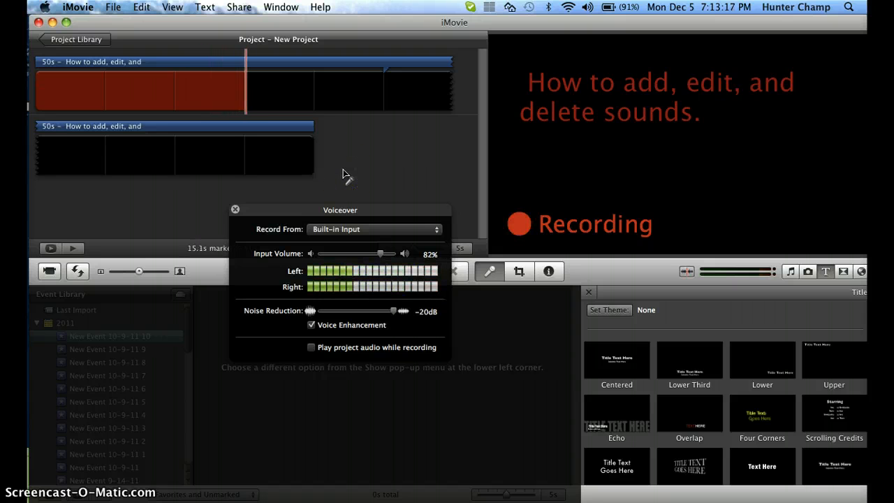
{"action": "left_click", "coordinate": [235, 210]}
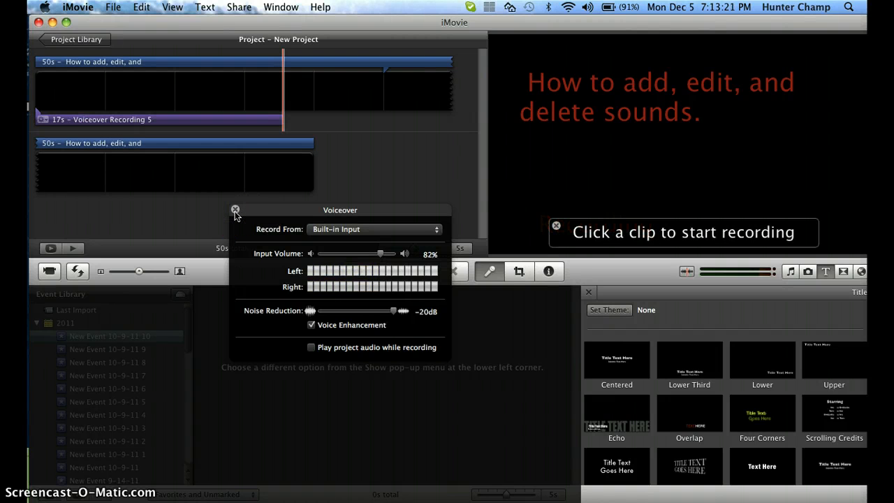
{"action": "left_click", "coordinate": [236, 210]}
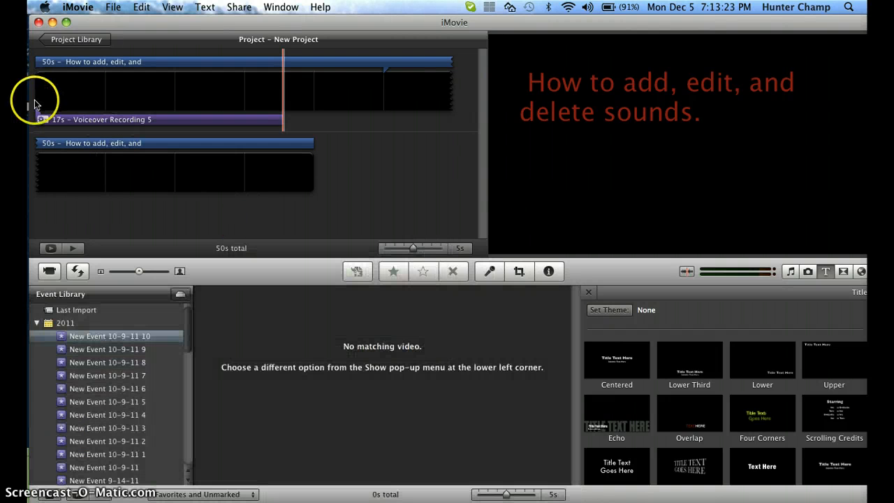
Delete the voiceover recording from the project.
{"action": "left_click", "coordinate": [44, 120]}
{"action": "left_click", "coordinate": [46, 120]}
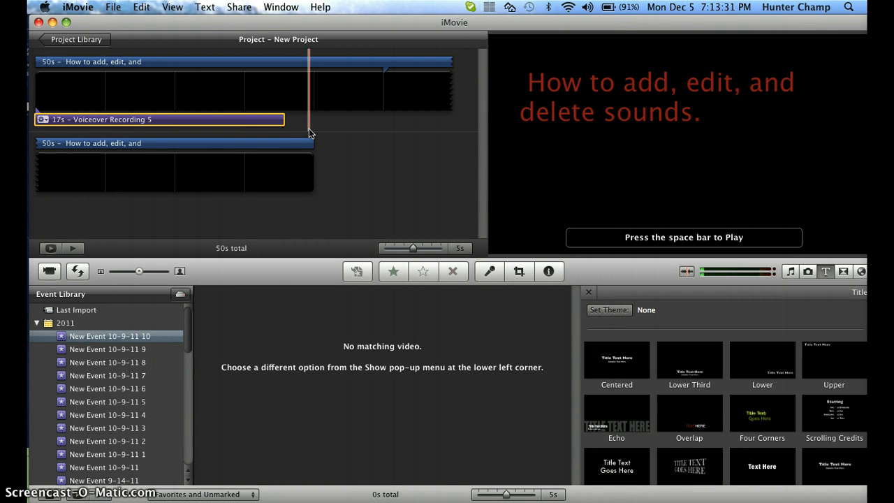
{"action": "key", "text": "Delete"}
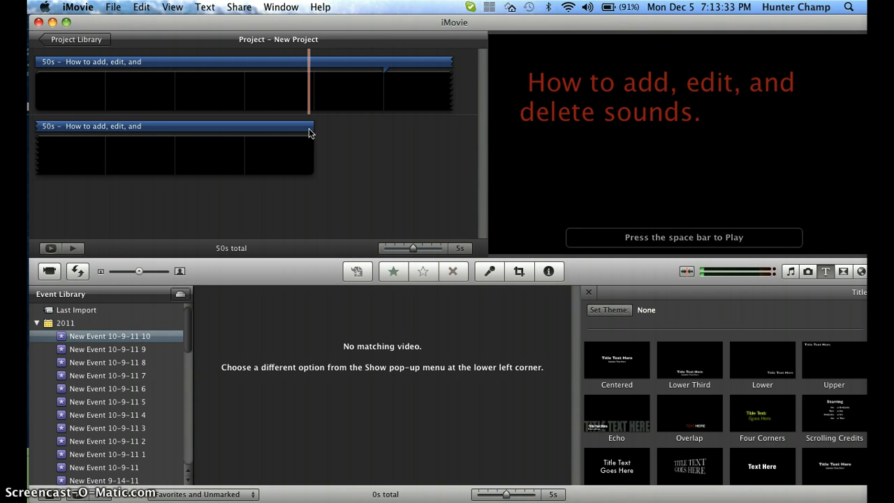
Add the iTunes song "Train - Hey, Soul Sister" to the project as an audio clip starting about 7 seconds in.
{"action": "left_click", "coordinate": [789, 272]}
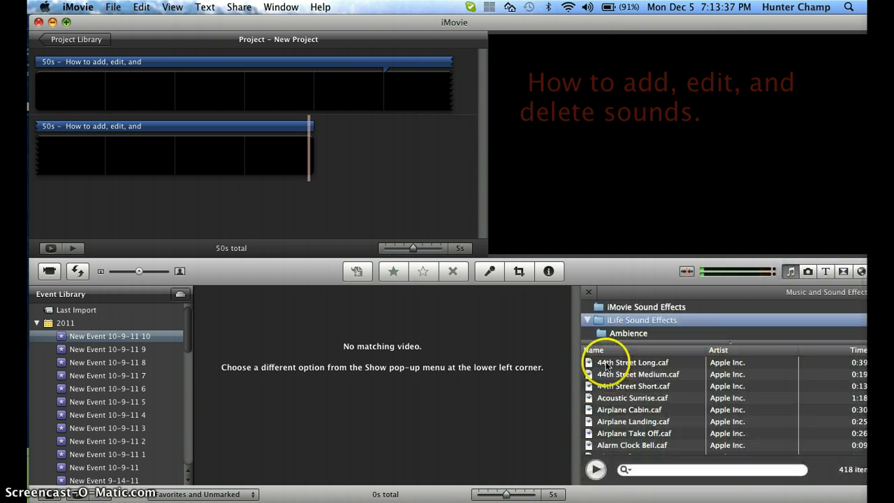
{"action": "scroll", "coordinate": [604, 312], "scroll_direction": "down", "scroll_amount": 10}
{"action": "left_click", "coordinate": [618, 333]}
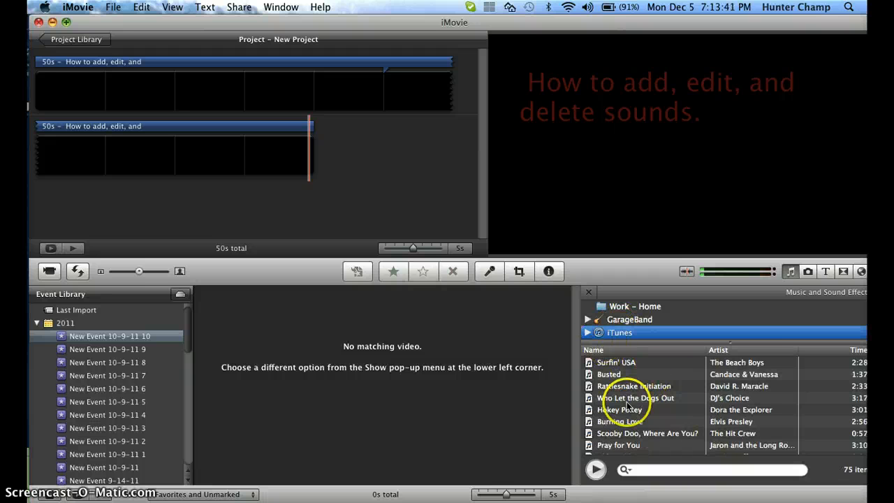
{"action": "scroll", "coordinate": [627, 404], "scroll_direction": "down", "scroll_amount": 9}
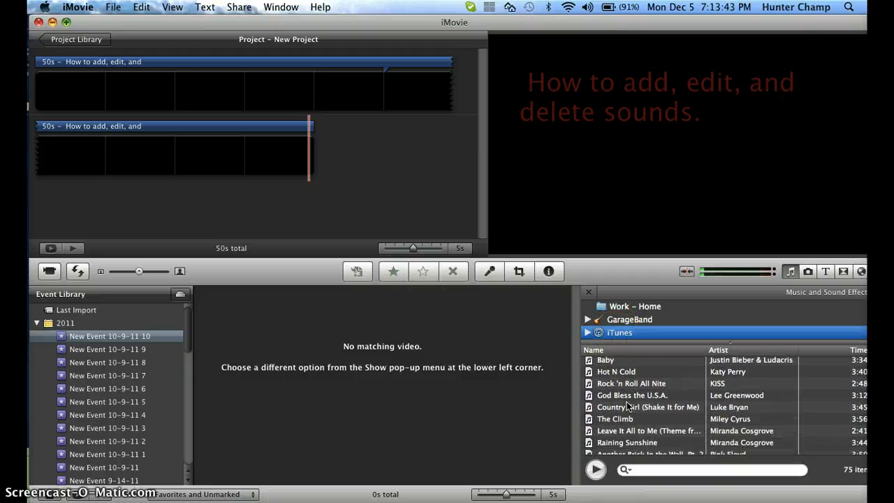
{"action": "scroll", "coordinate": [626, 404], "scroll_direction": "down", "scroll_amount": 5}
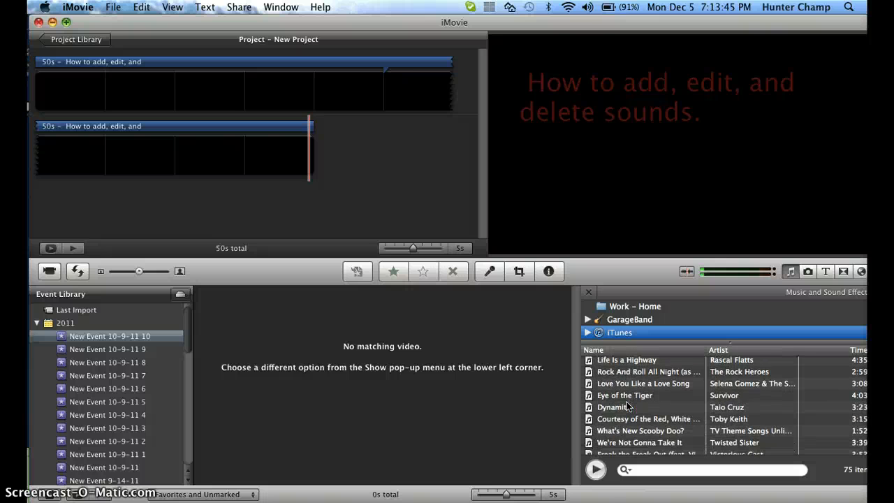
{"action": "scroll", "coordinate": [627, 402], "scroll_direction": "down", "scroll_amount": 10}
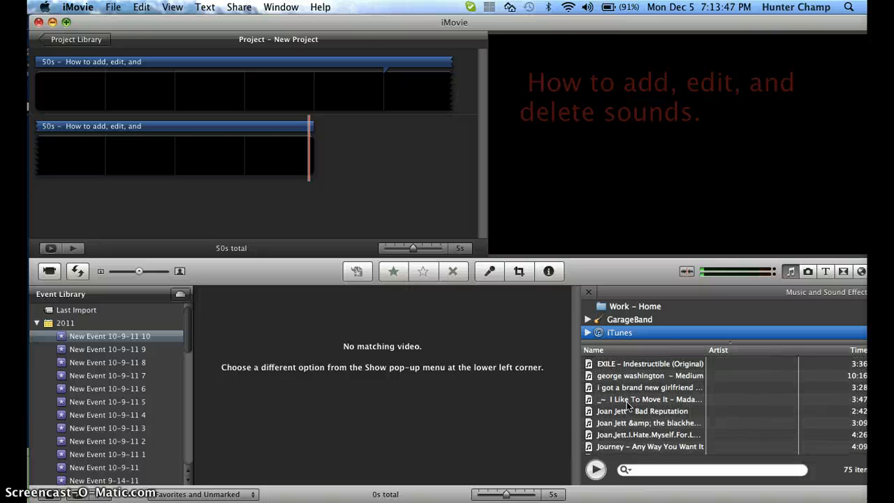
{"action": "scroll", "coordinate": [627, 402], "scroll_direction": "down", "scroll_amount": 10}
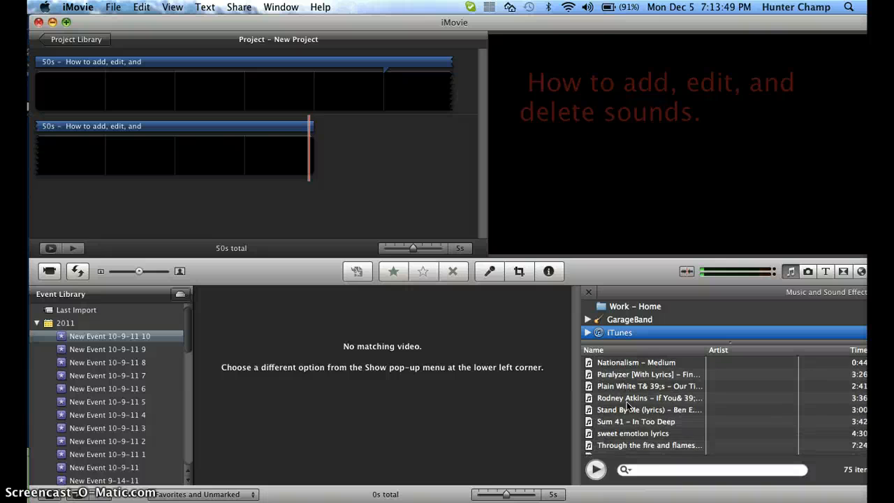
{"action": "scroll", "coordinate": [626, 403], "scroll_direction": "down", "scroll_amount": 2}
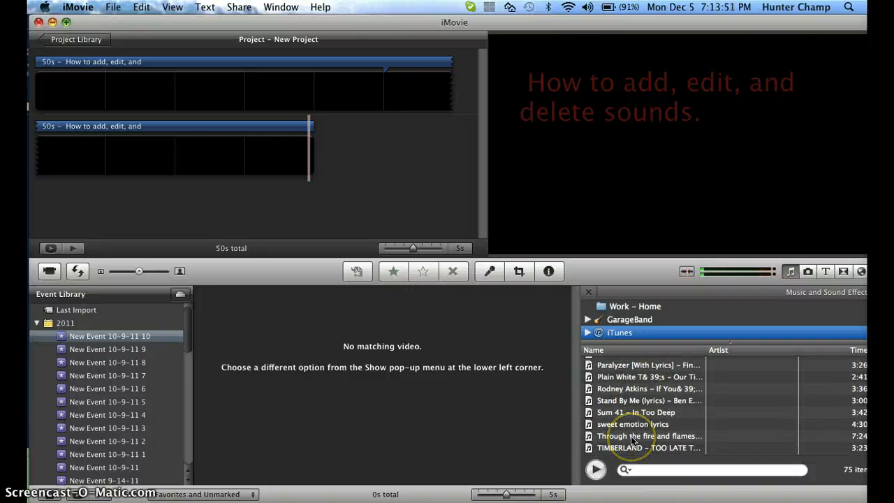
{"action": "scroll", "coordinate": [630, 439], "scroll_direction": "down", "scroll_amount": 3}
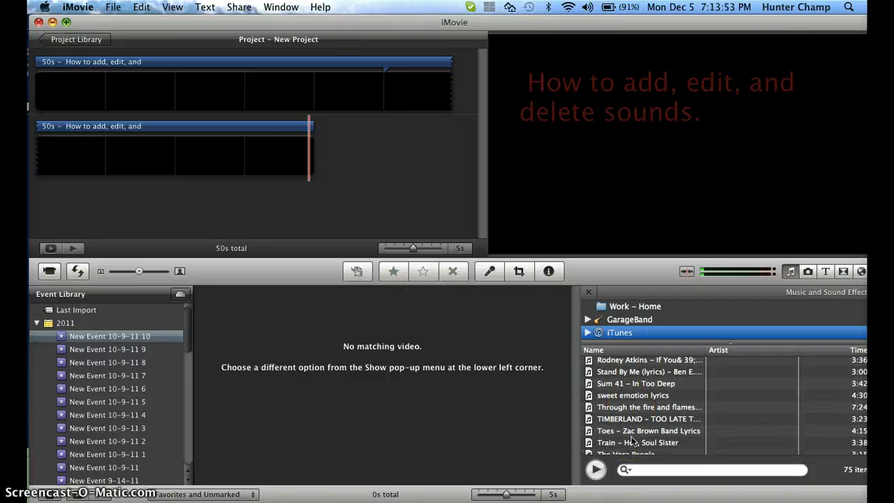
{"action": "left_click_drag", "start_coordinate": [585, 359], "coordinate": [126, 82]}
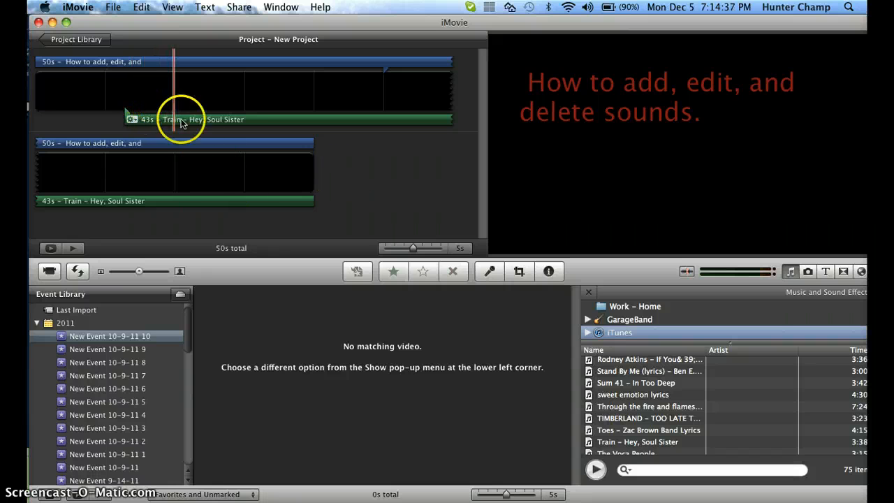
Set the Hey, Soul Sister clip's duration to 30 seconds and shorten it further to 25 seconds.
{"action": "left_click", "coordinate": [131, 119]}
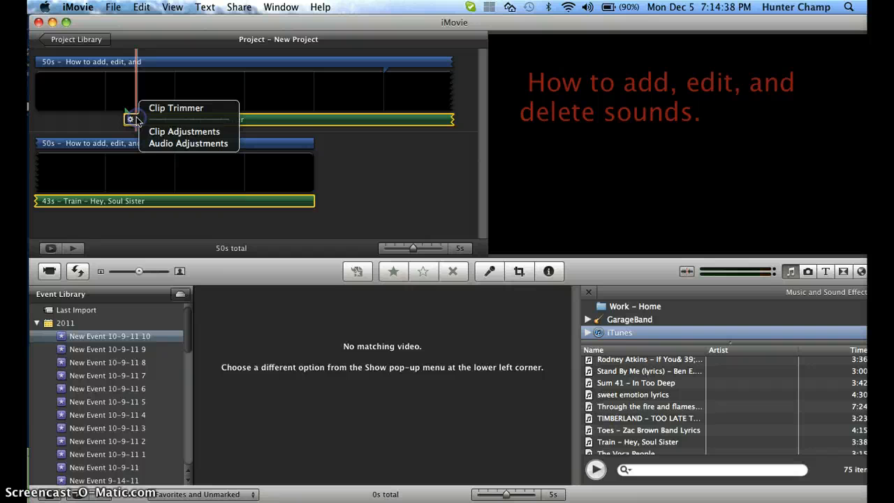
{"action": "left_click", "coordinate": [173, 134]}
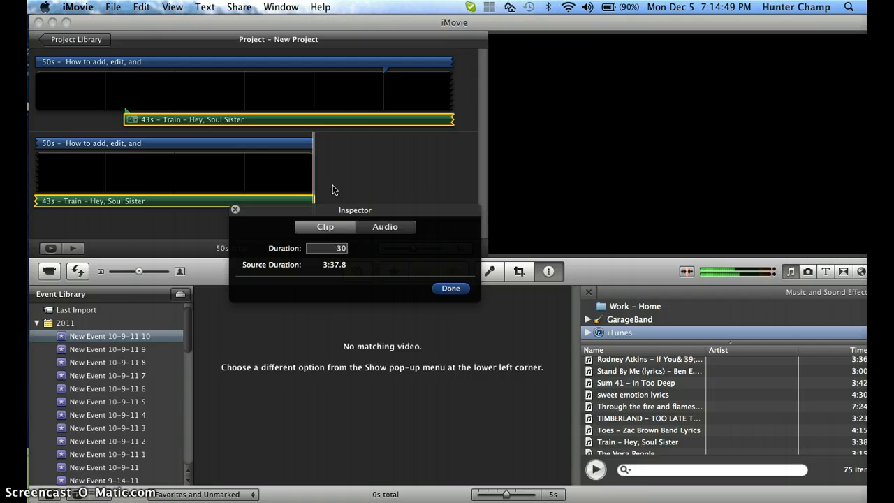
{"action": "key", "text": "Return"}
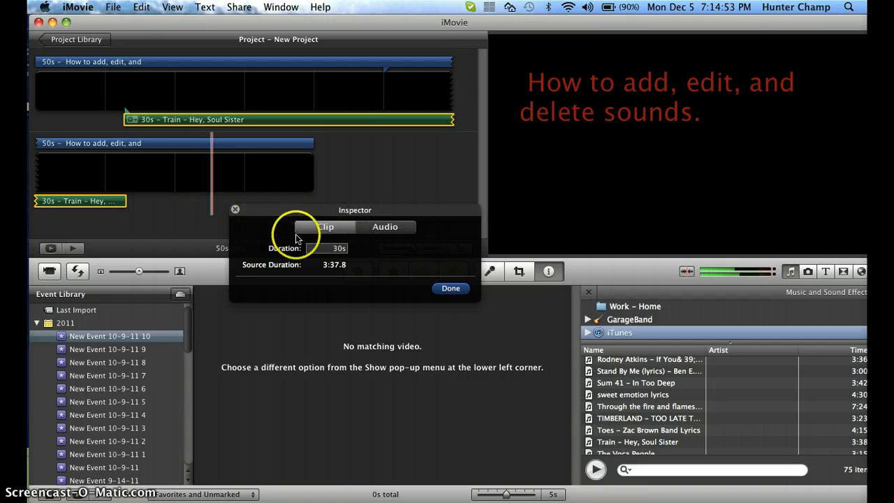
{"action": "double_click", "coordinate": [324, 249]}
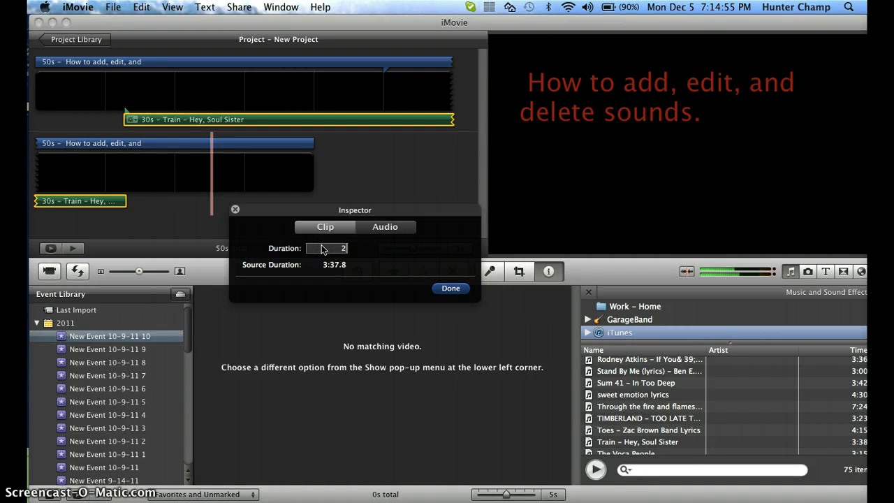
{"action": "key", "text": "Return"}
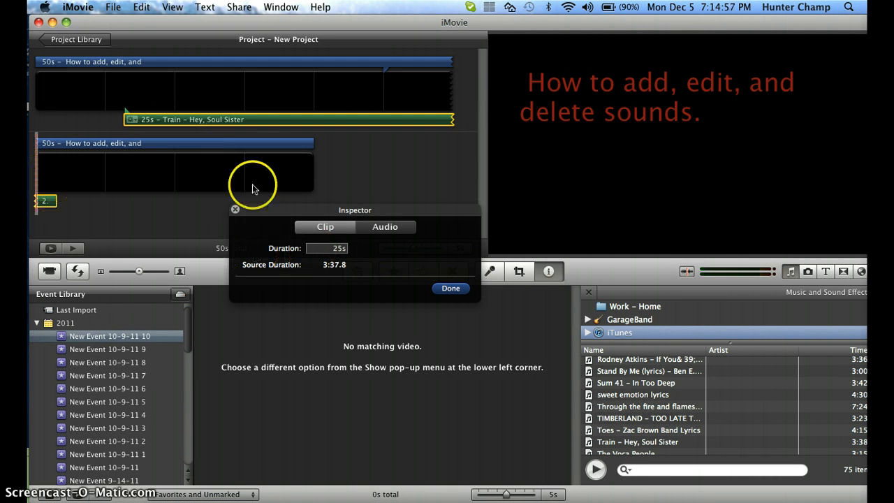
Normalize the song clip's volume, revert its audio adjustments to the original, and close the Inspector.
{"action": "left_click", "coordinate": [383, 234]}
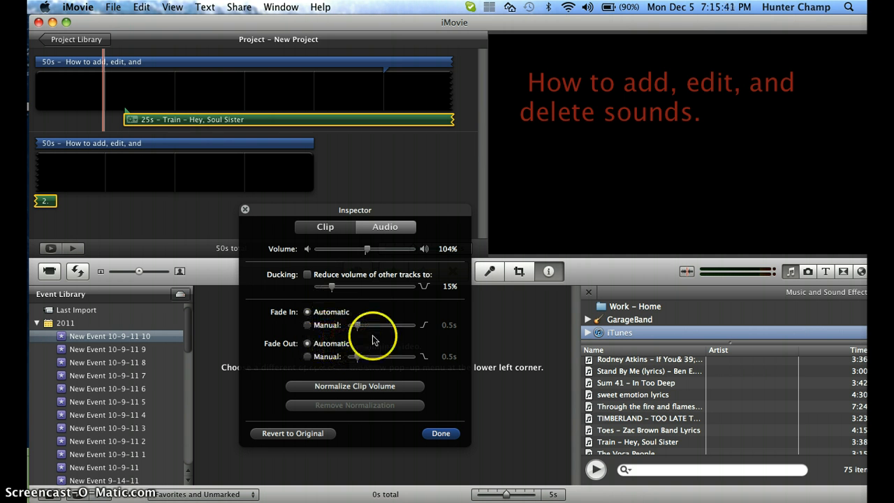
{"action": "left_click", "coordinate": [349, 393]}
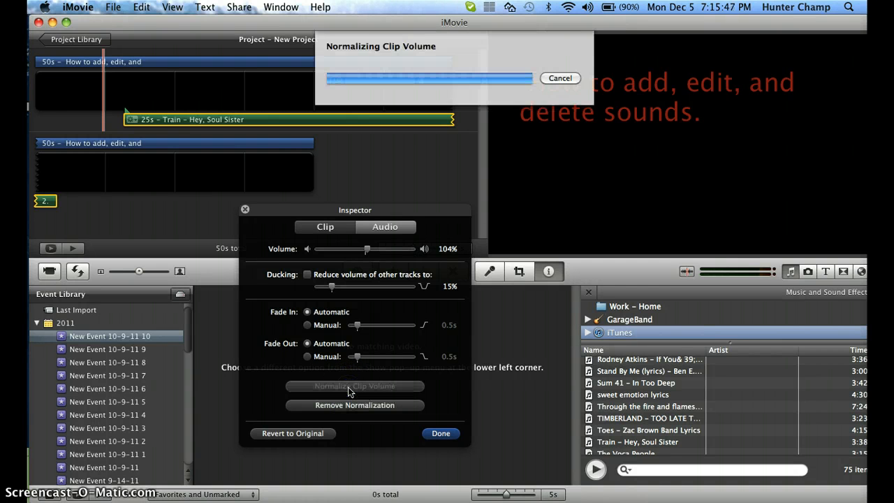
{"action": "left_click", "coordinate": [318, 434]}
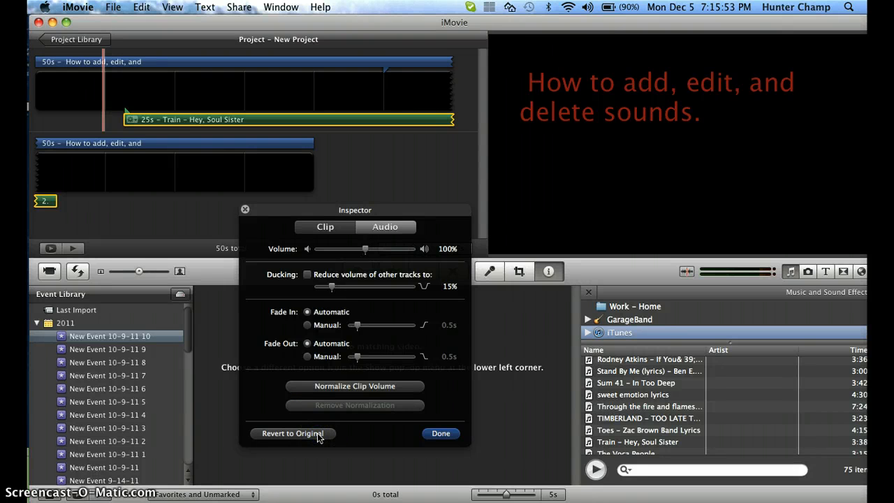
{"action": "left_click", "coordinate": [318, 434]}
{"action": "left_click", "coordinate": [429, 436]}
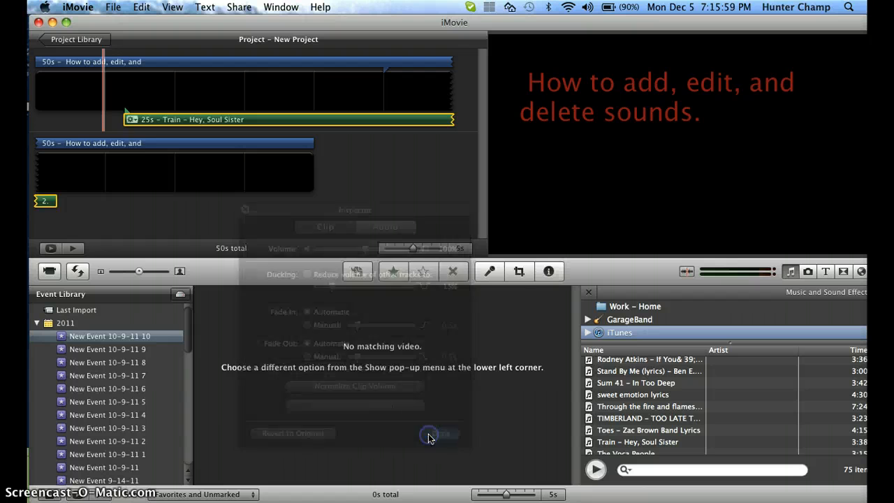
Extend the end of the song clip in the Clip Trimmer to 31 seconds and further out to 43 seconds.
{"action": "left_click", "coordinate": [130, 120]}
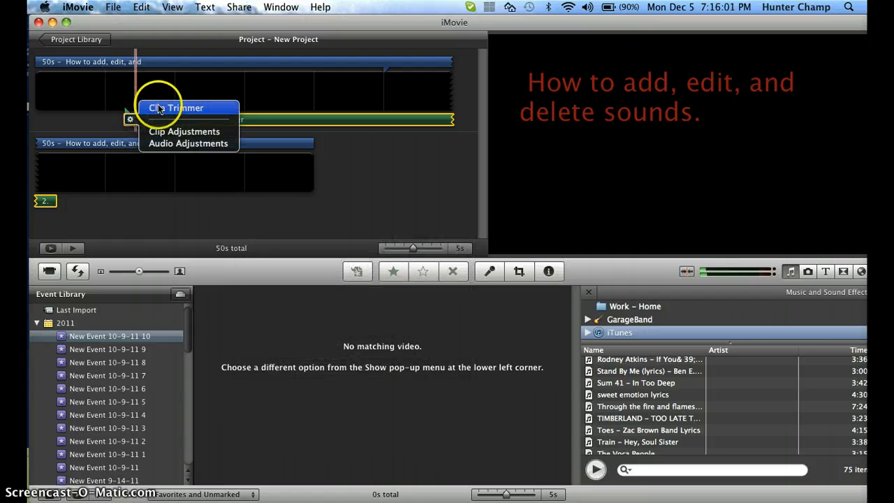
{"action": "left_click", "coordinate": [159, 108]}
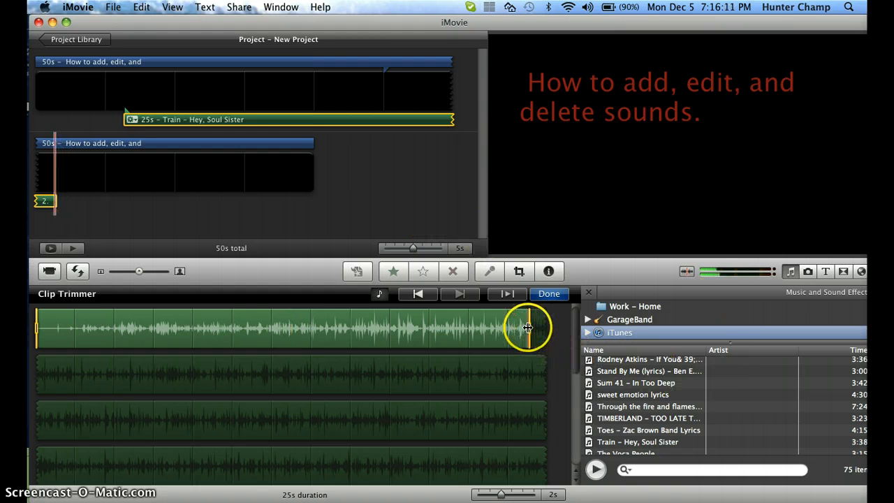
{"action": "left_click_drag", "start_coordinate": [527, 327], "coordinate": [141, 374]}
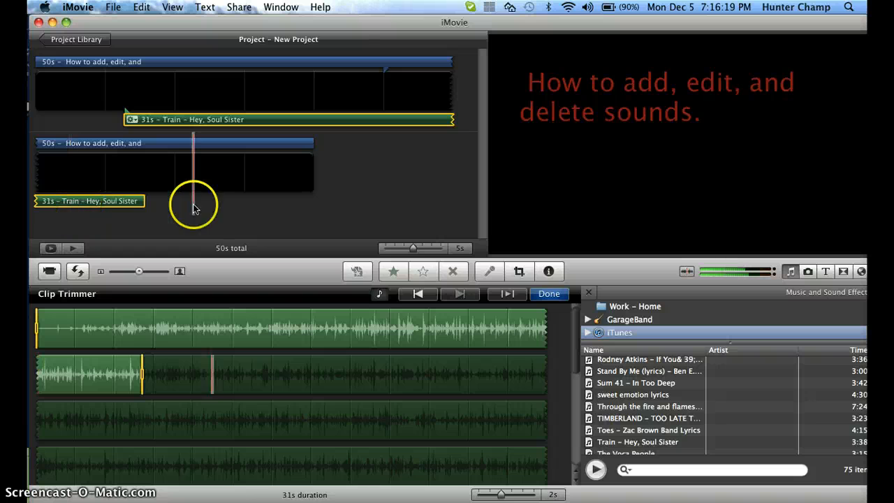
{"action": "left_click", "coordinate": [149, 204]}
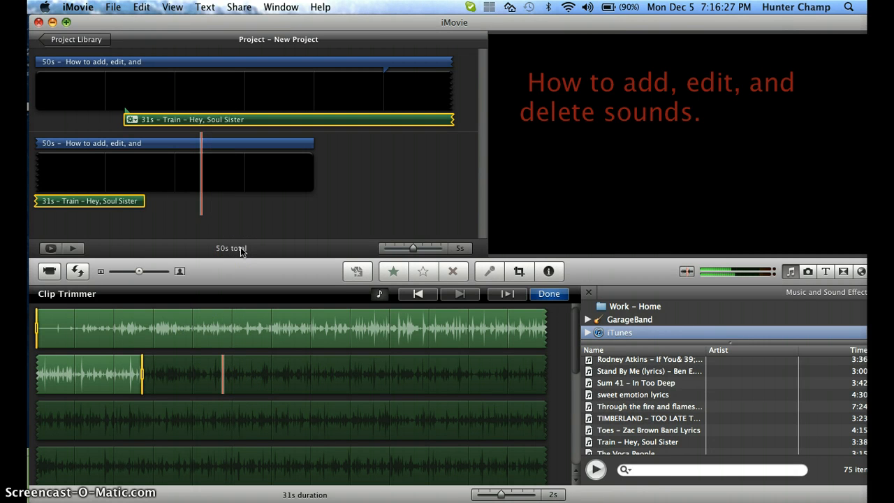
{"action": "left_click_drag", "start_coordinate": [143, 371], "coordinate": [392, 443]}
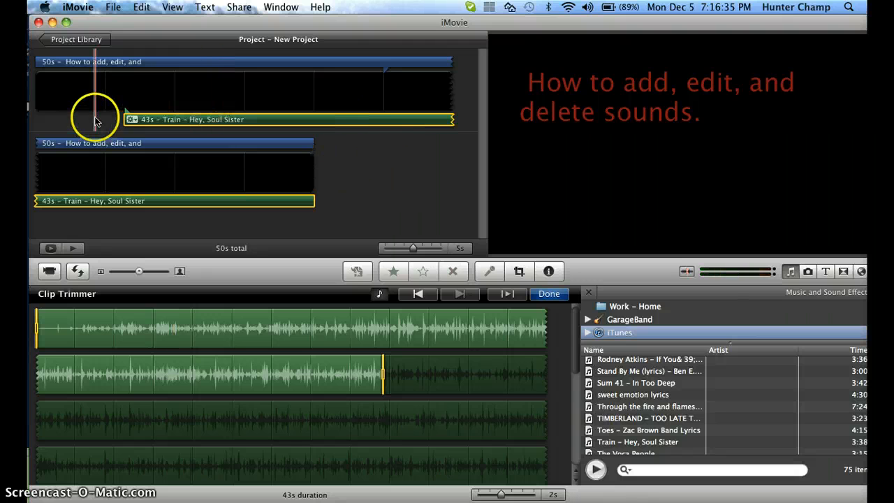
{"action": "mouse_move", "coordinate": [124, 92]}
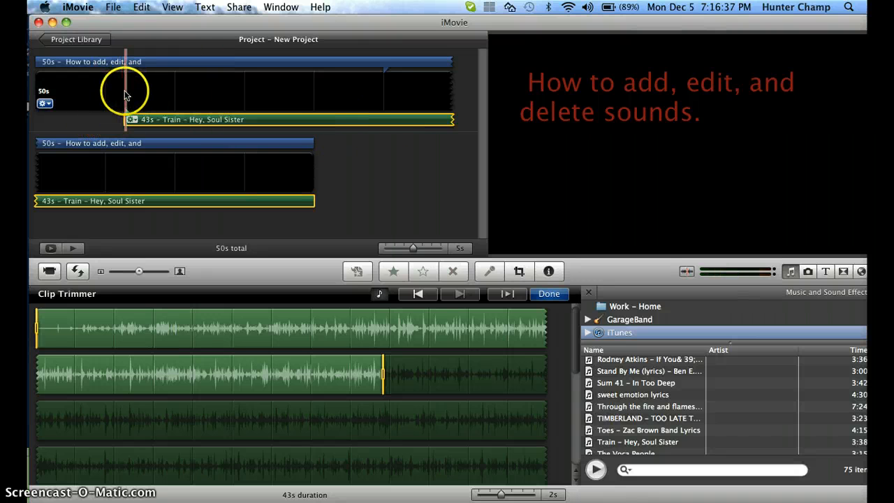
Collapse the iLife Sound Effects folder in the list of music and sound effect sources.
{"action": "left_click", "coordinate": [208, 119]}
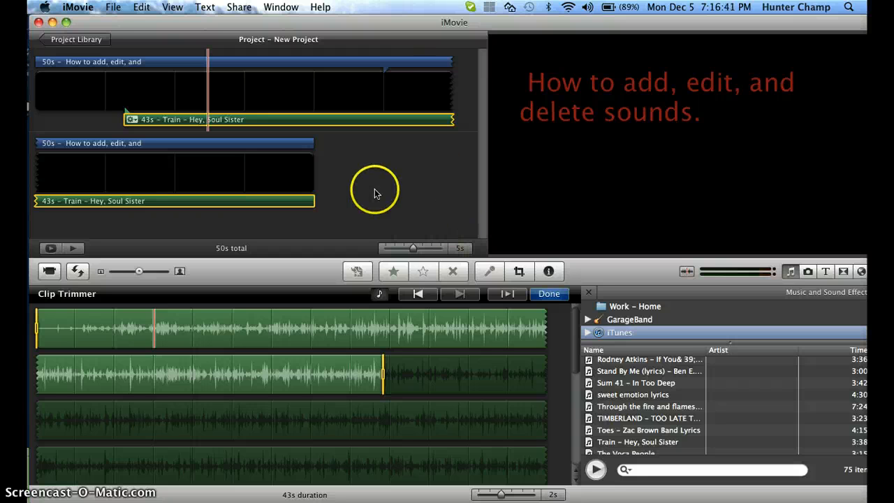
{"action": "scroll", "coordinate": [633, 328], "scroll_direction": "up", "scroll_amount": 2}
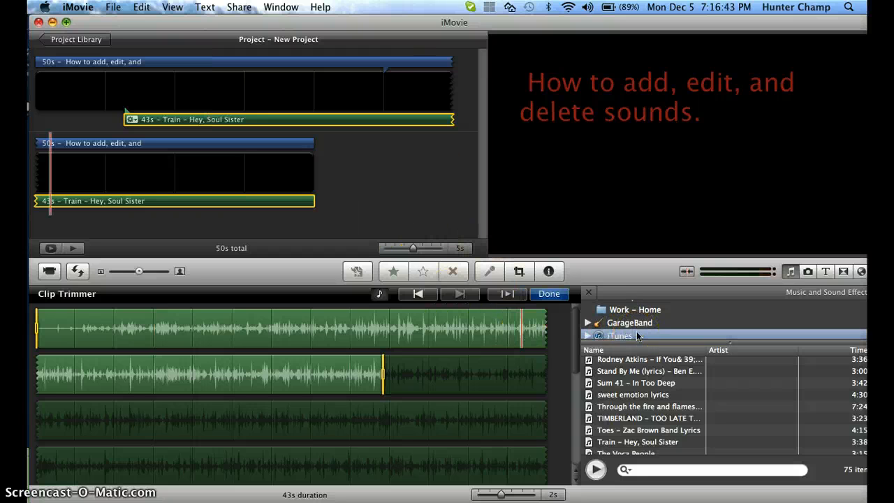
{"action": "scroll", "coordinate": [637, 335], "scroll_direction": "up", "scroll_amount": 5}
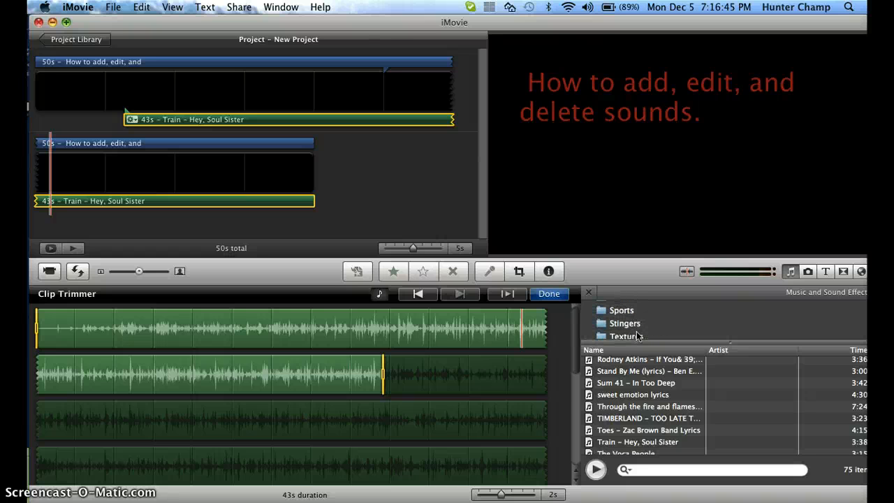
{"action": "scroll", "coordinate": [637, 335], "scroll_direction": "up", "scroll_amount": 5}
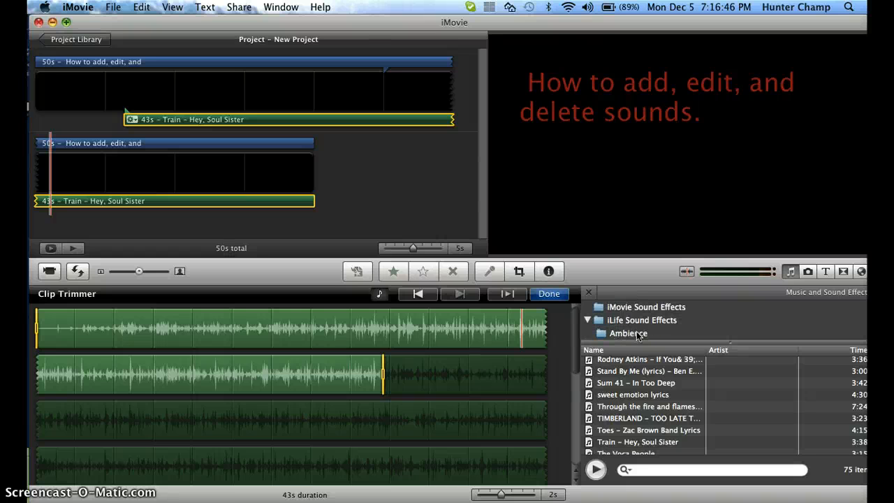
{"action": "left_click", "coordinate": [590, 319]}
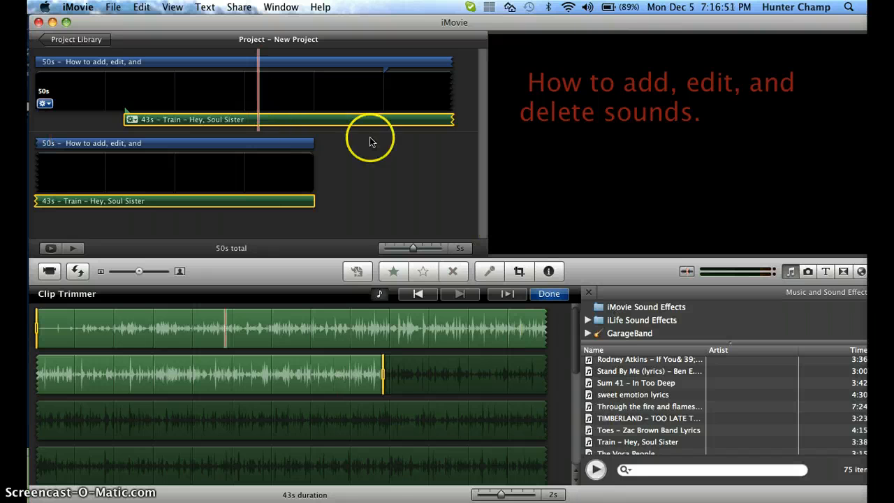
Close the Clip Trimmer and delete the Hey, Soul Sister audio clip from the project.
{"action": "left_click", "coordinate": [548, 293]}
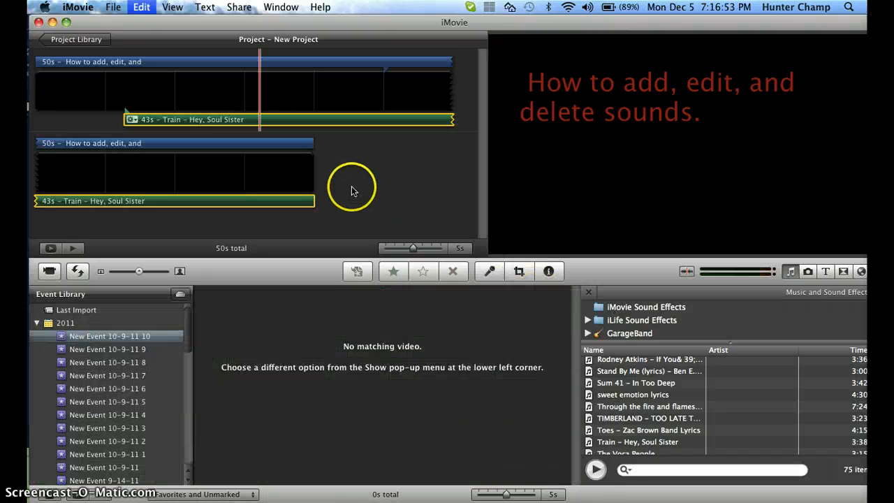
{"action": "key", "text": "Delete"}
Show the iMovie Sound Effects and preview Leopard Snarl.mp3 and Jet Fly By.mp3.
{"action": "left_click", "coordinate": [668, 308]}
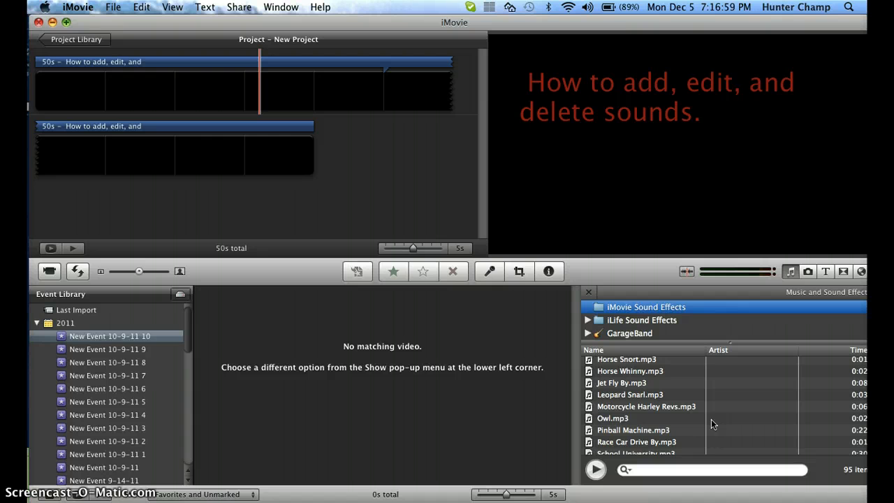
{"action": "left_click", "coordinate": [681, 417]}
{"action": "left_click", "coordinate": [659, 406]}
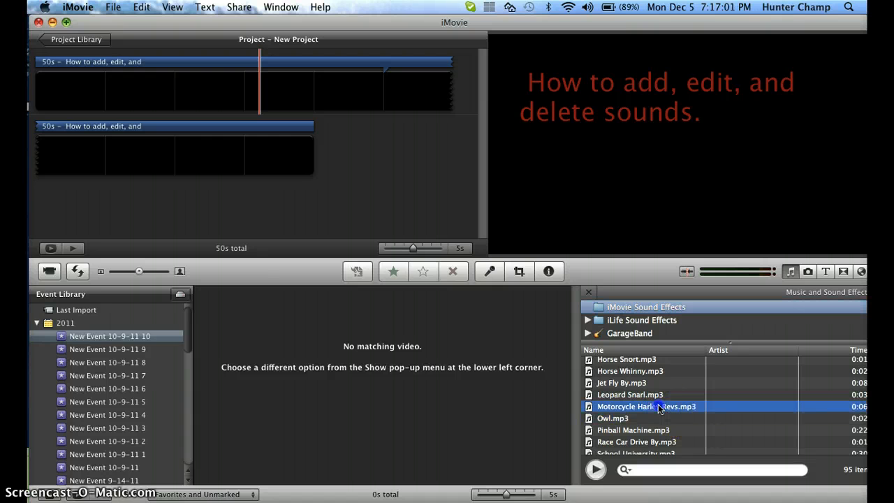
{"action": "left_click", "coordinate": [638, 396]}
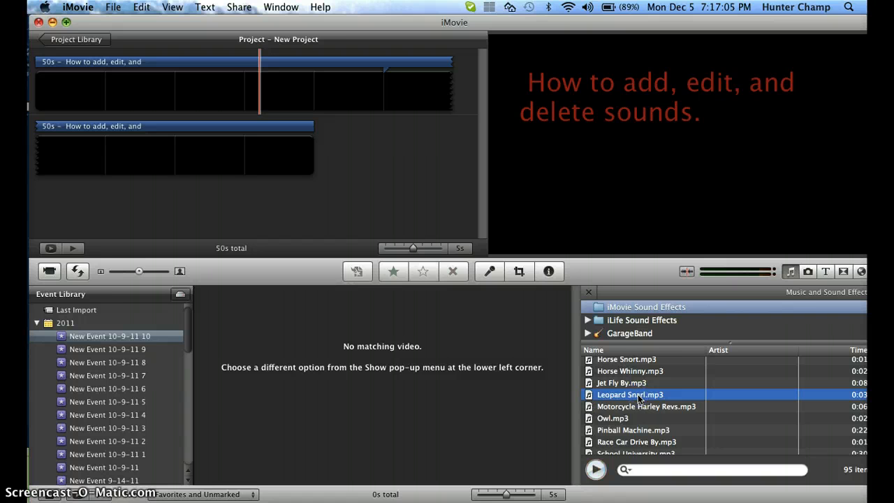
{"action": "double_click", "coordinate": [638, 396]}
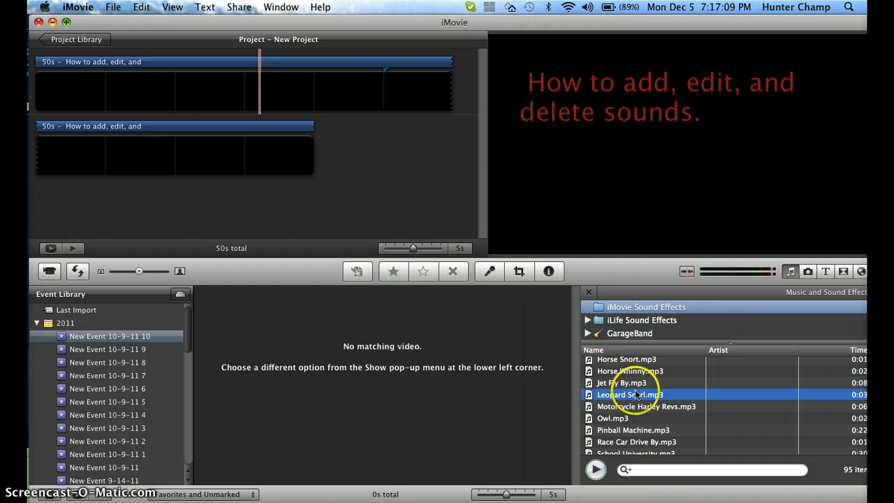
{"action": "double_click", "coordinate": [626, 384]}
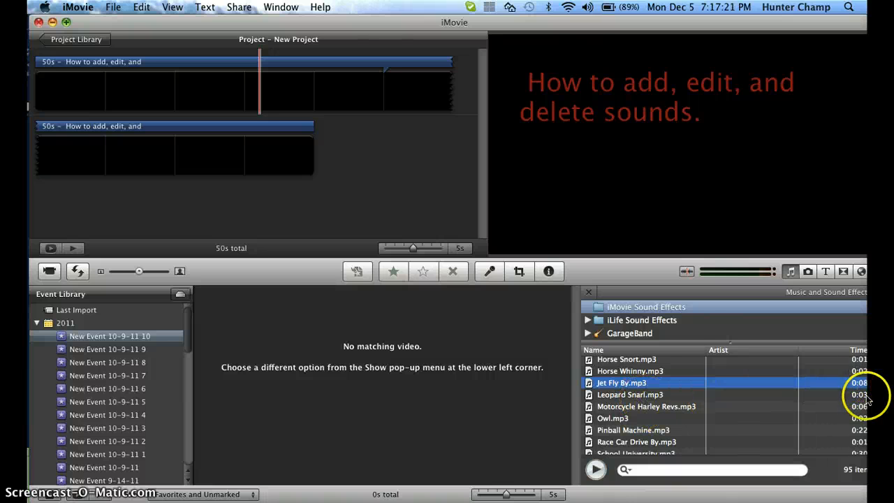
Browse the rest of the iMovie Sound Effects and select Whale Sounds.mp3.
{"action": "scroll", "coordinate": [719, 381], "scroll_direction": "down", "scroll_amount": 3}
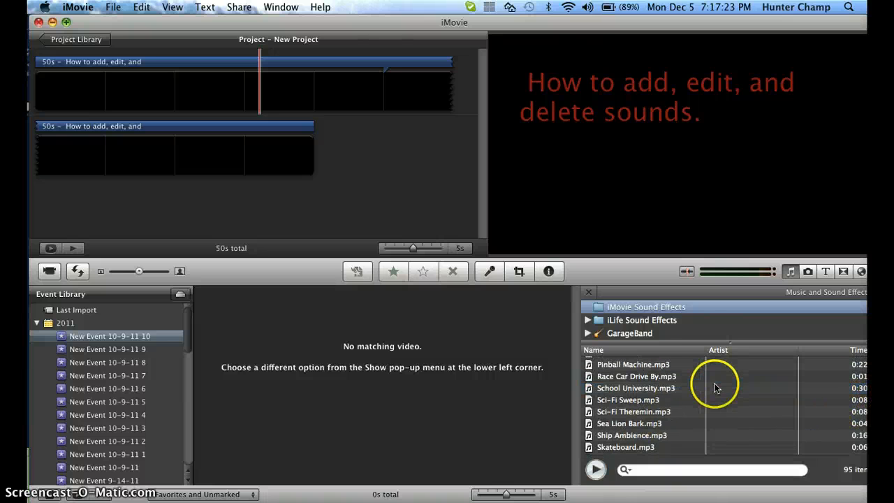
{"action": "left_click_drag", "start_coordinate": [651, 411], "coordinate": [620, 361]}
{"action": "scroll", "coordinate": [639, 379], "scroll_direction": "down", "scroll_amount": 15}
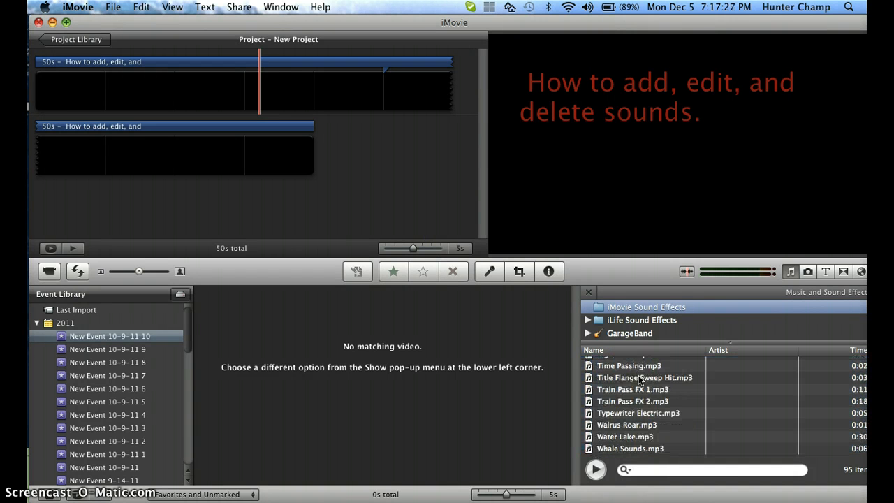
{"action": "left_click", "coordinate": [632, 448]}
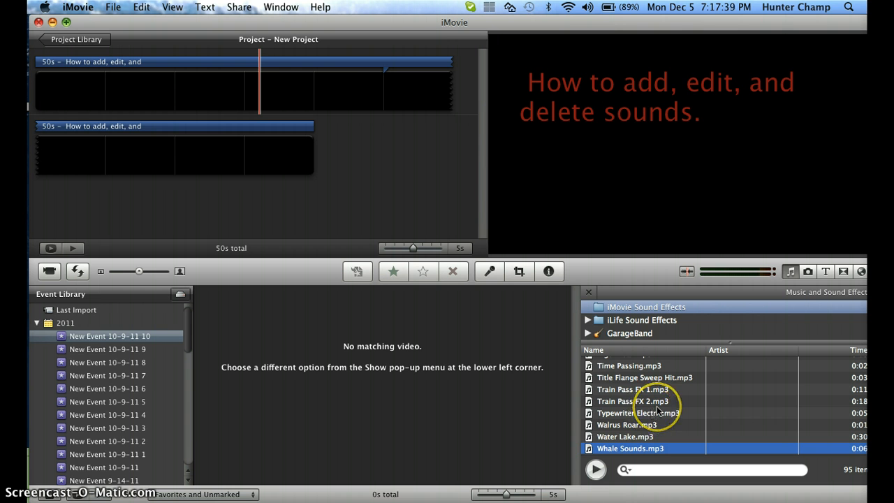
Show all iLife Sound Effects and briefly preview 44th Street Long.caf, stopping its playback.
{"action": "left_click", "coordinate": [641, 322]}
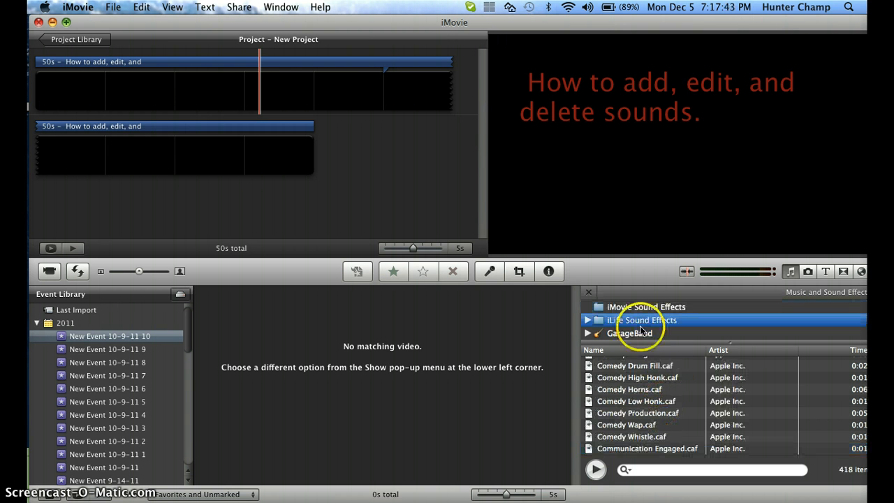
{"action": "scroll", "coordinate": [660, 402], "scroll_direction": "up", "scroll_amount": 10}
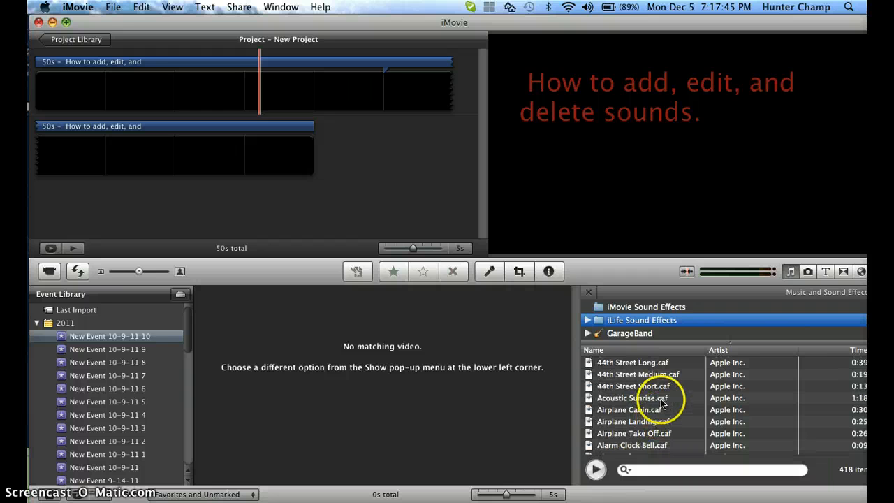
{"action": "left_click", "coordinate": [622, 365]}
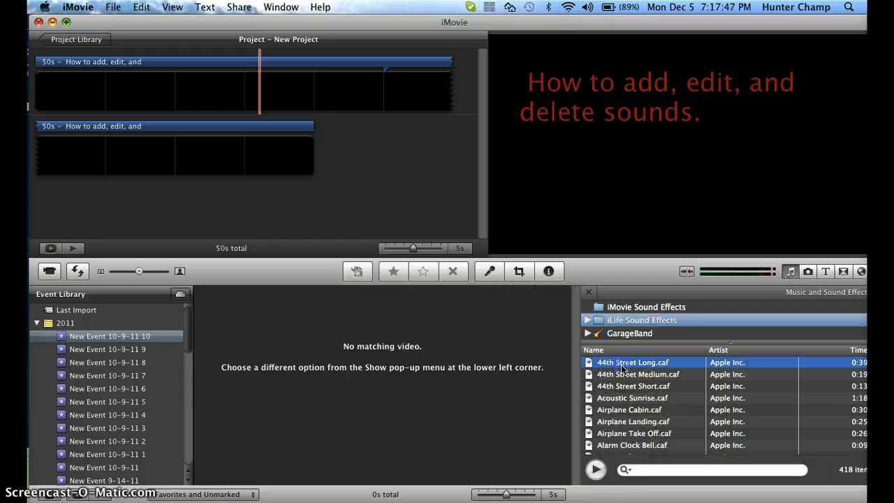
{"action": "double_click", "coordinate": [622, 366]}
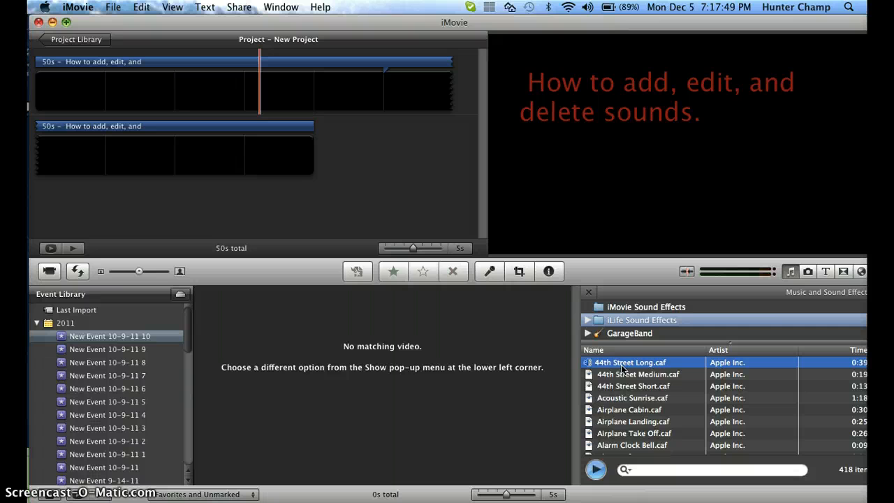
{"action": "left_click", "coordinate": [621, 365]}
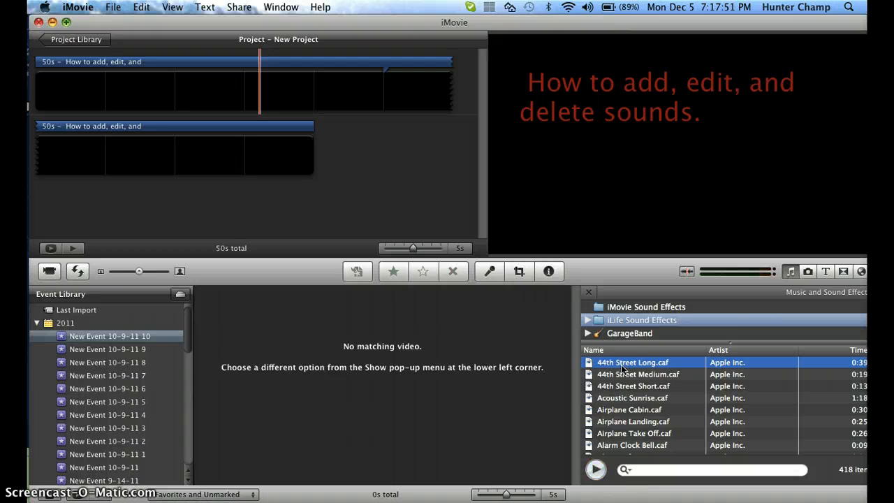
Preview Yearbook Medium.caf near the end of the iLife Sound Effects and stop its playback.
{"action": "scroll", "coordinate": [638, 384], "scroll_direction": "down", "scroll_amount": 15}
{"action": "scroll", "coordinate": [636, 408], "scroll_direction": "down", "scroll_amount": 20}
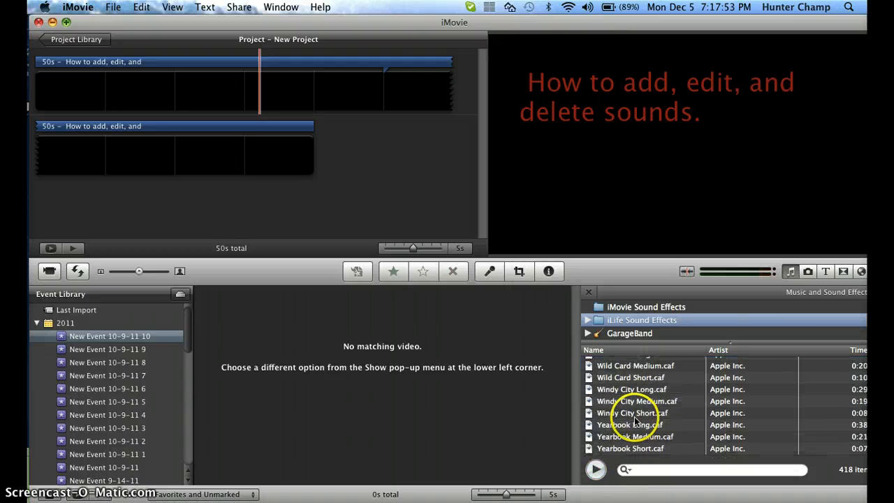
{"action": "double_click", "coordinate": [636, 436]}
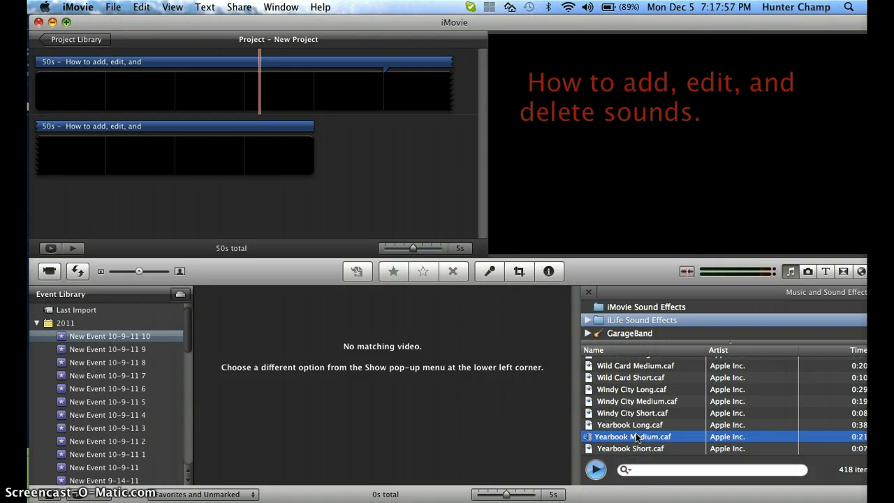
{"action": "left_click", "coordinate": [637, 437]}
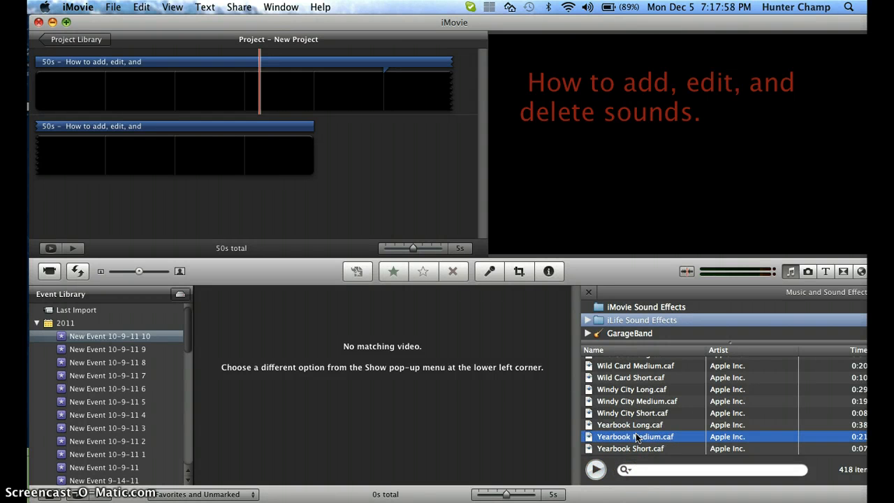
Preview Walkie Talkie Garble.caf from the iLife Sound Effects, stop it, and look over the neighbouring effects.
{"action": "scroll", "coordinate": [641, 371], "scroll_direction": "up", "scroll_amount": 4}
{"action": "double_click", "coordinate": [641, 367]}
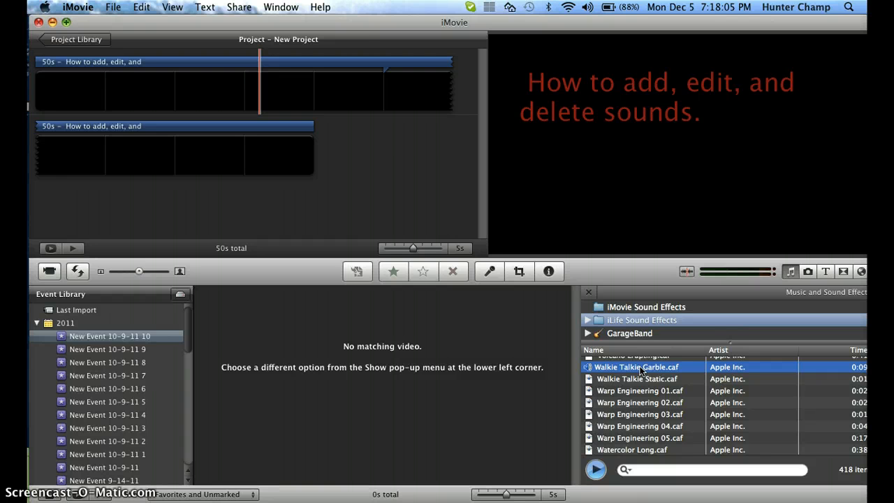
{"action": "left_click", "coordinate": [641, 371]}
{"action": "scroll", "coordinate": [725, 356], "scroll_direction": "down", "scroll_amount": 1}
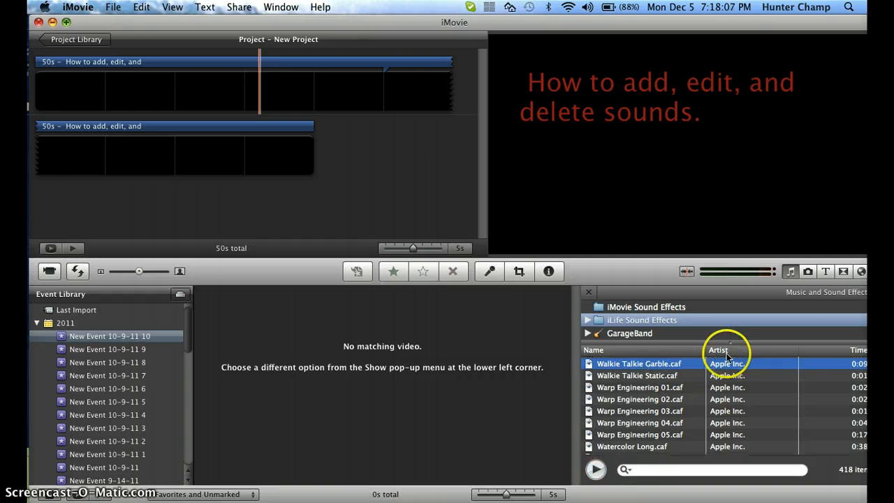
{"action": "scroll", "coordinate": [733, 391], "scroll_direction": "up", "scroll_amount": 1}
{"action": "scroll", "coordinate": [736, 394], "scroll_direction": "up", "scroll_amount": 3}
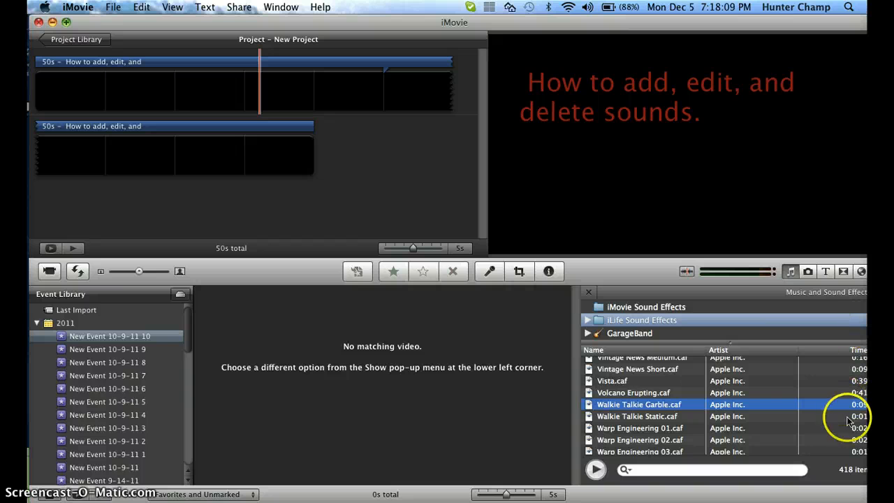
Expand and collapse the GarageBand source, list its songs, and look over the available sound sources.
{"action": "scroll", "coordinate": [706, 329], "scroll_direction": "down", "scroll_amount": 1}
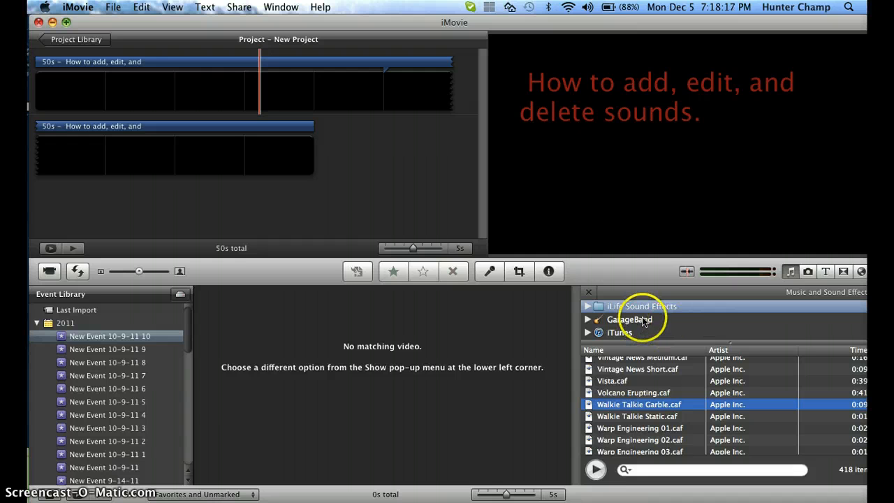
{"action": "left_click", "coordinate": [588, 320]}
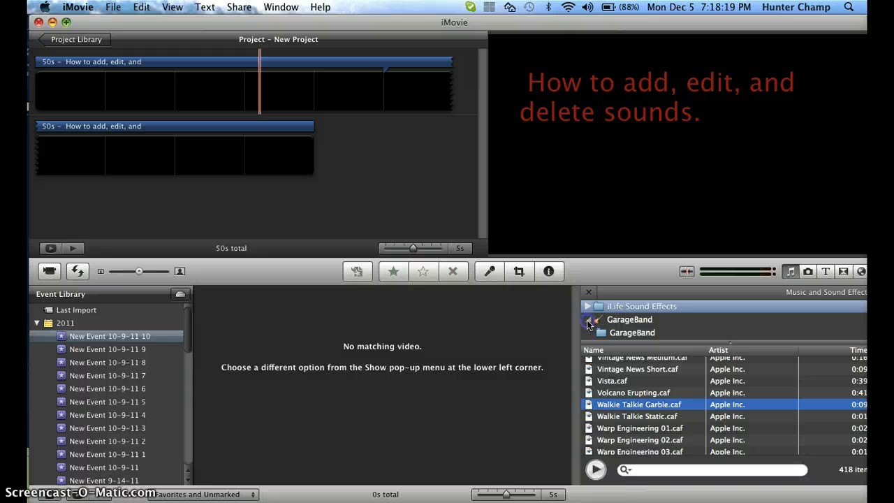
{"action": "left_click", "coordinate": [587, 321]}
{"action": "left_click", "coordinate": [601, 321]}
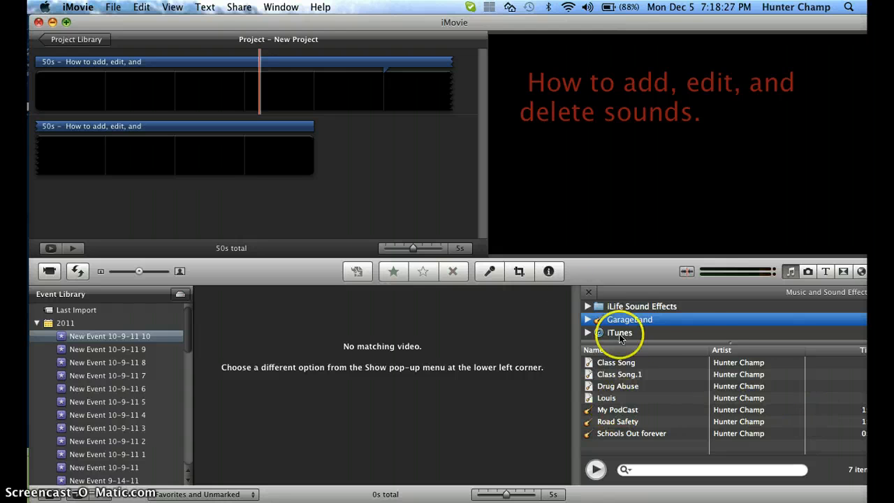
{"action": "scroll", "coordinate": [697, 334], "scroll_direction": "up", "scroll_amount": 1}
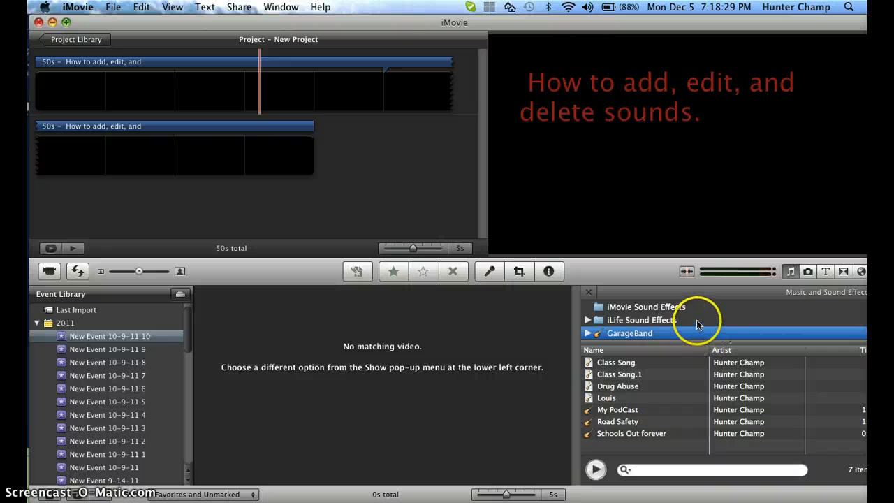
{"action": "scroll", "coordinate": [696, 320], "scroll_direction": "down", "scroll_amount": 1}
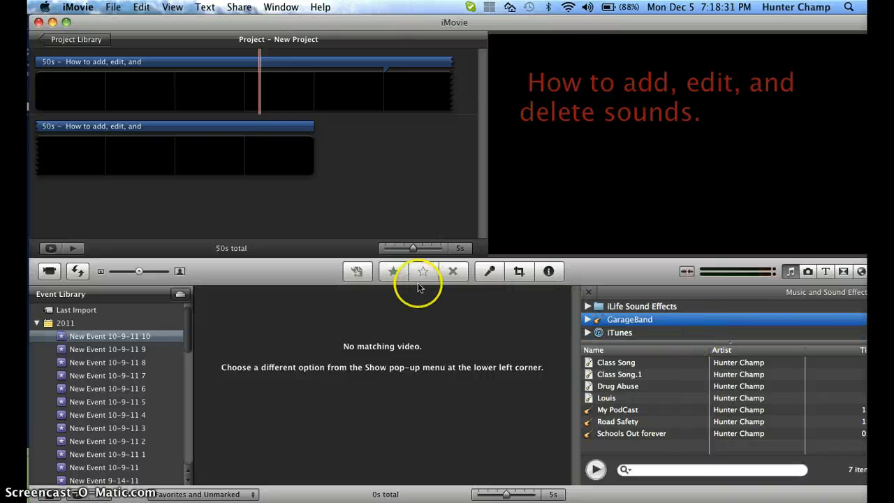